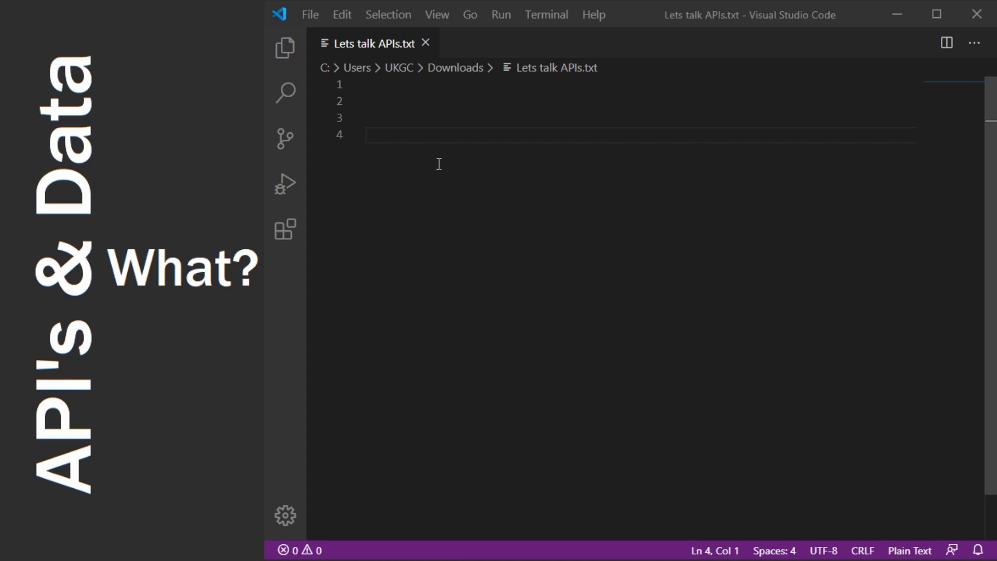
Step: Write 'application programming interface, but what are they??' on line 4 of the notes file
click(415, 135)
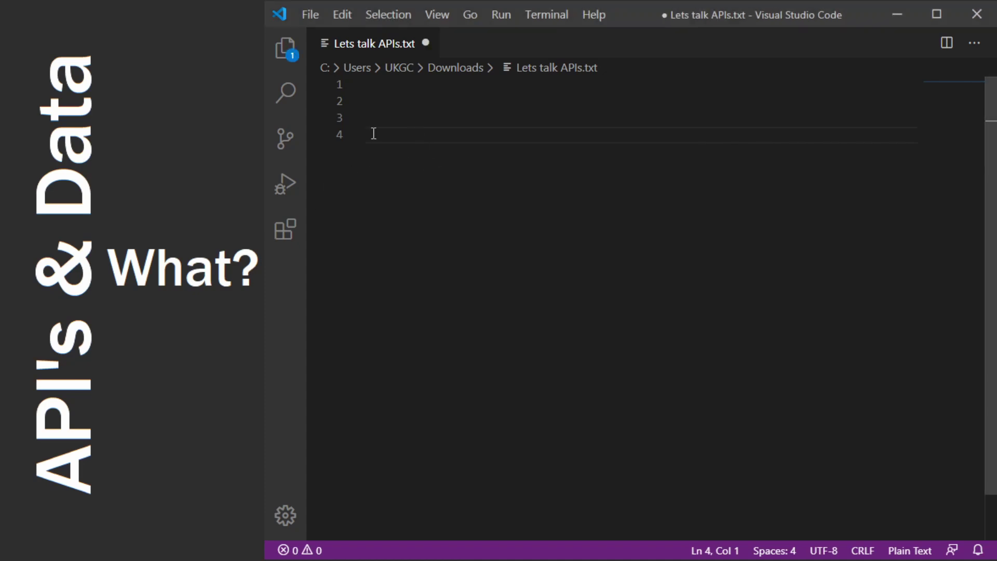
text(applicatio)
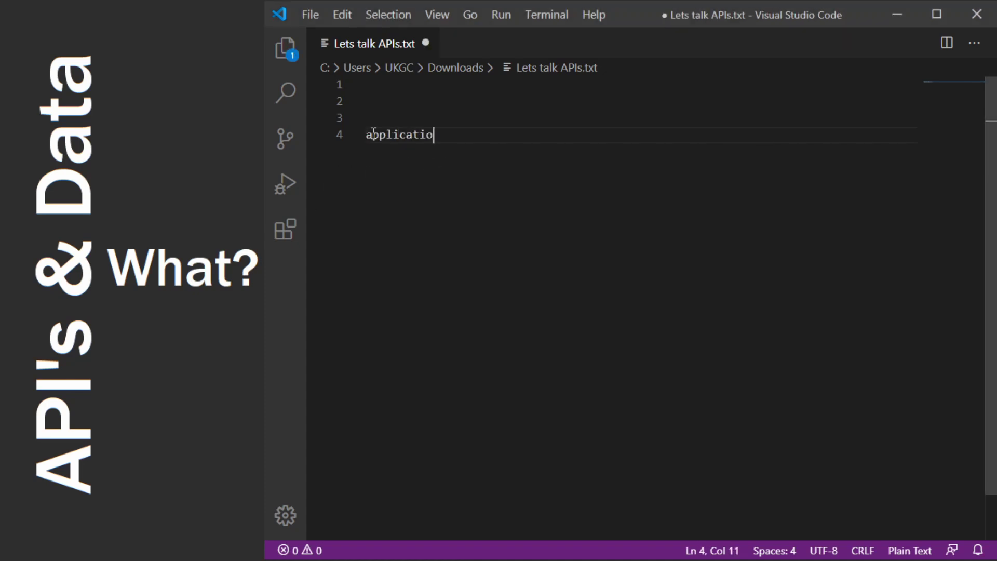
text(n programming inter)
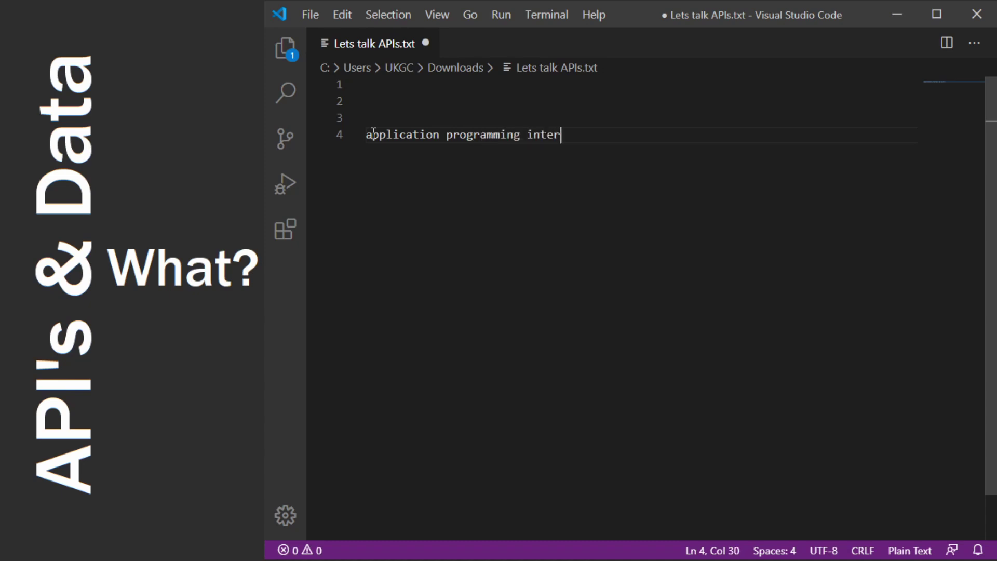
text(face, but what are they?>)
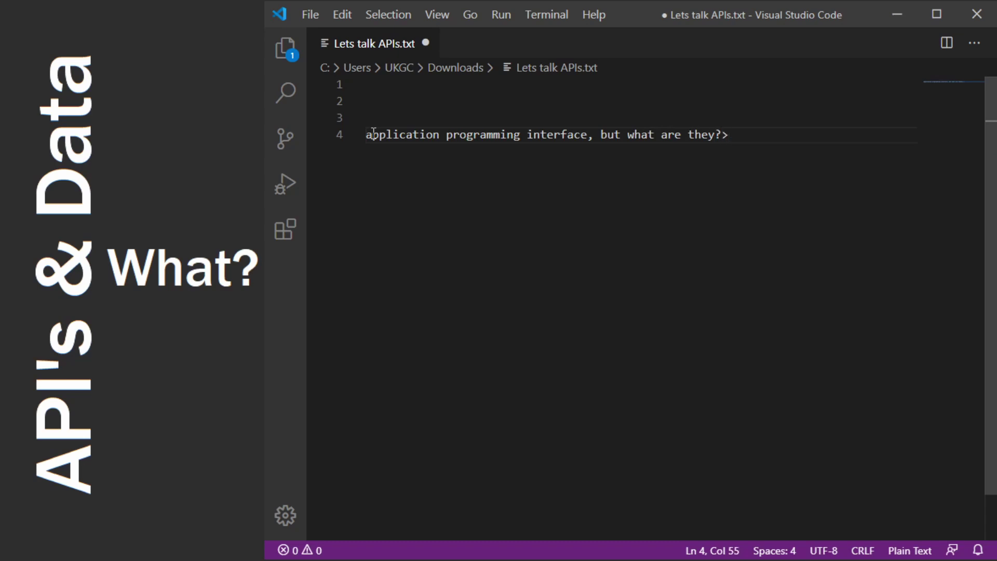
key(BackSpace)
text(?)
Step: Add 'translator' two lines below the question, followed by a blank line
key(Return)
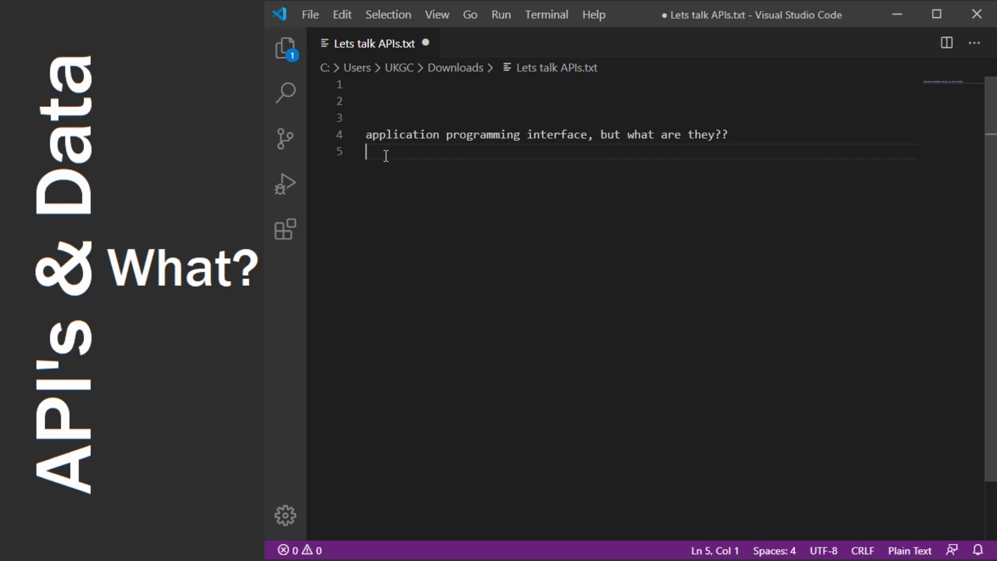
key(Return)
text(tr)
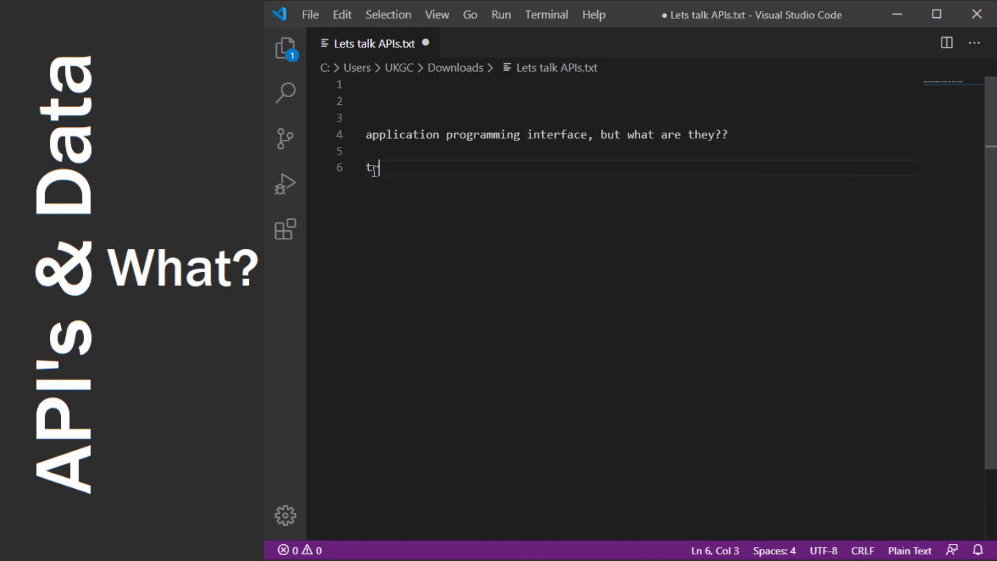
text(anslator)
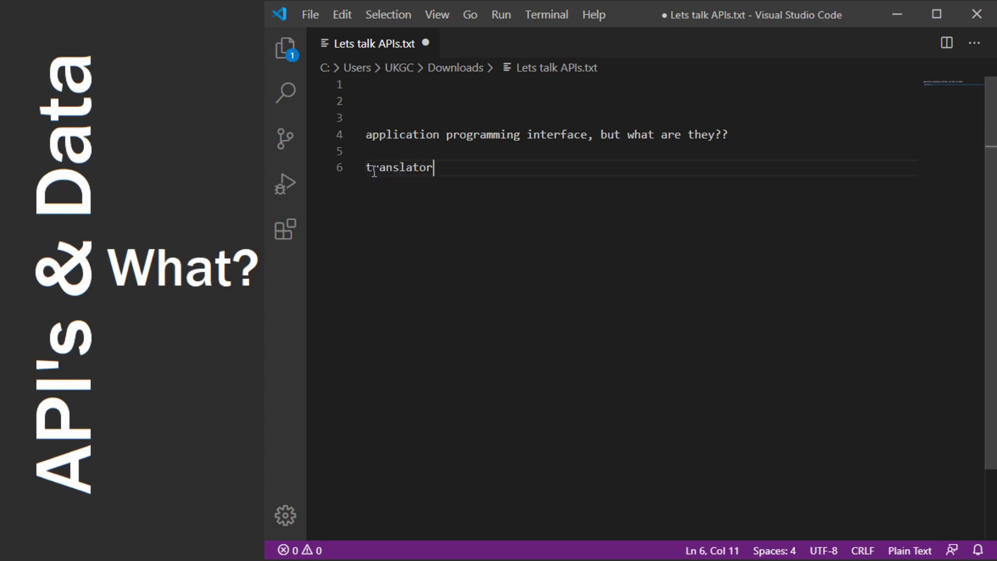
key(Return)
key(Return)
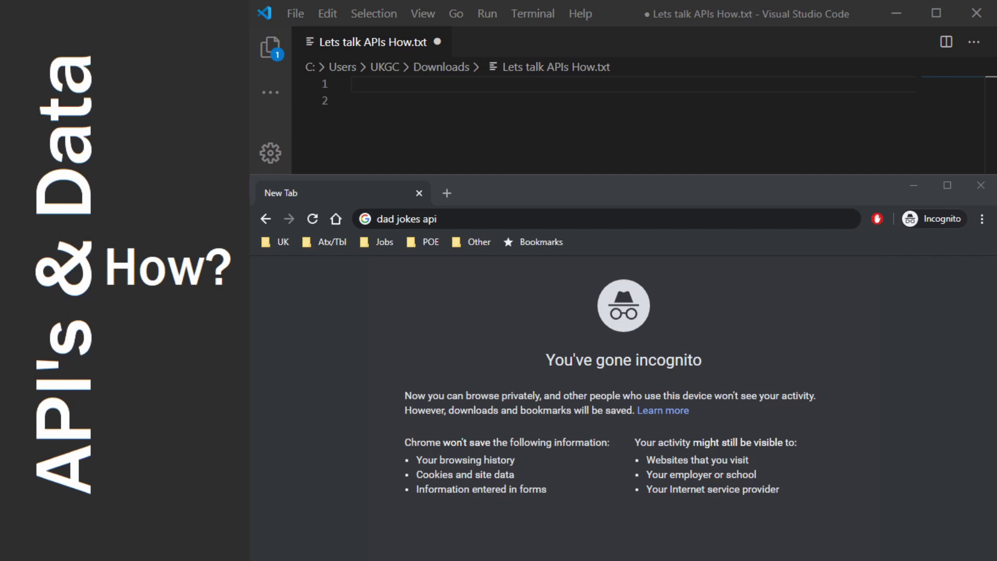
Step: Bring forward the incognito Chrome window with 'dad jokes api' ready to search
click(489, 219)
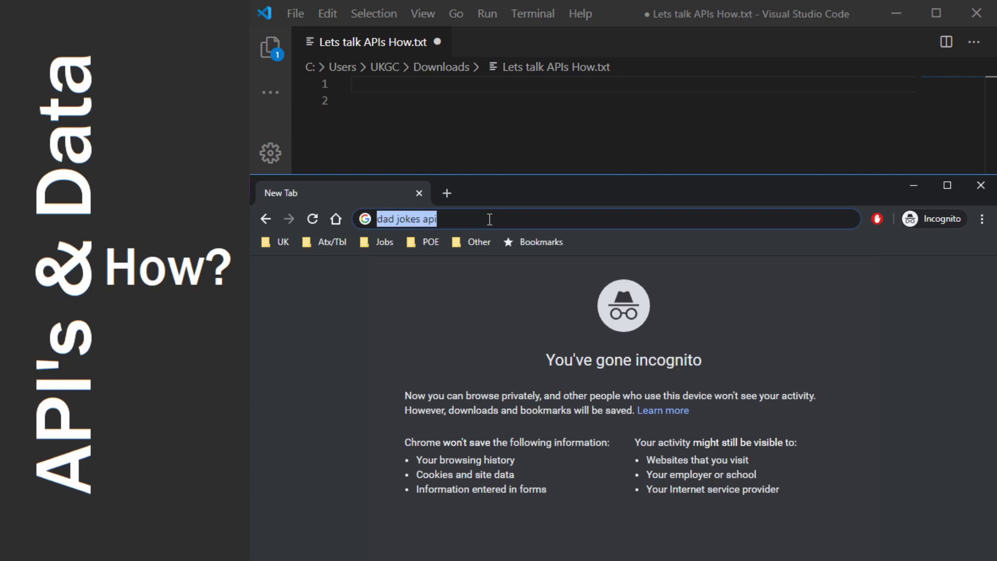
Step: Search 'dad jokes api' and open the icanhazdadjoke API docs at 'Calling the API'
key(Return)
click(478, 418)
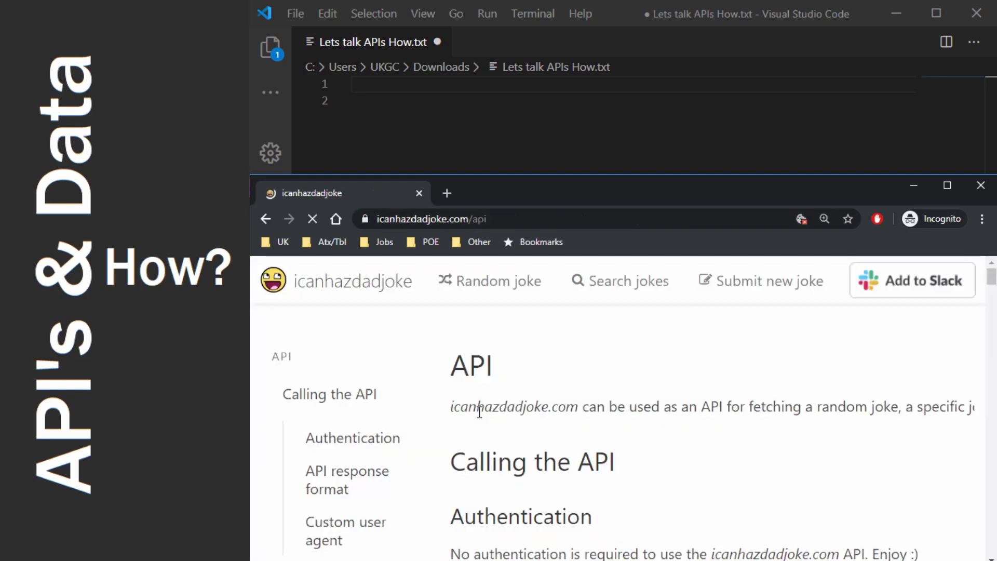
click(318, 397)
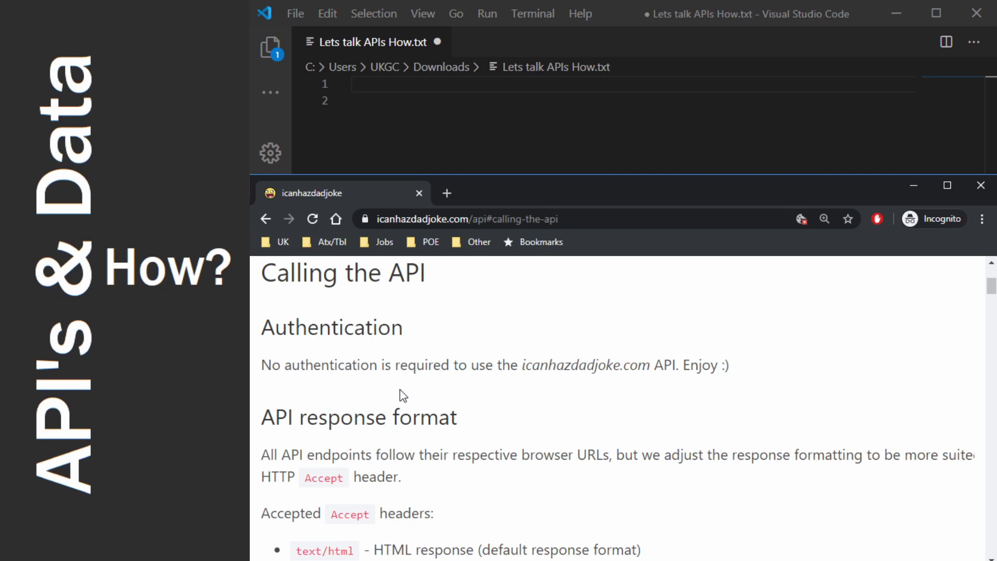
scroll(403, 396, down, 1)
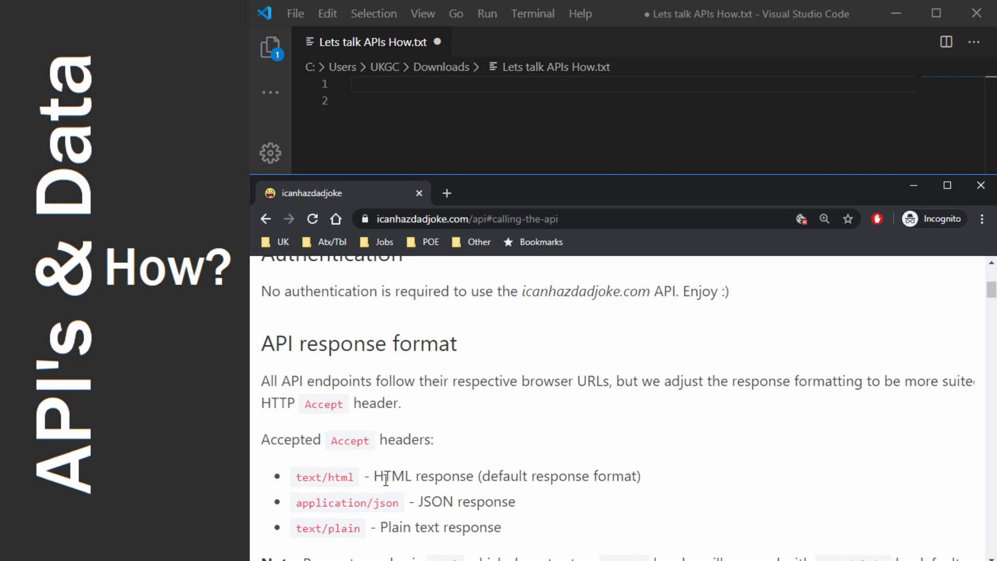
drag(373, 476, 473, 476)
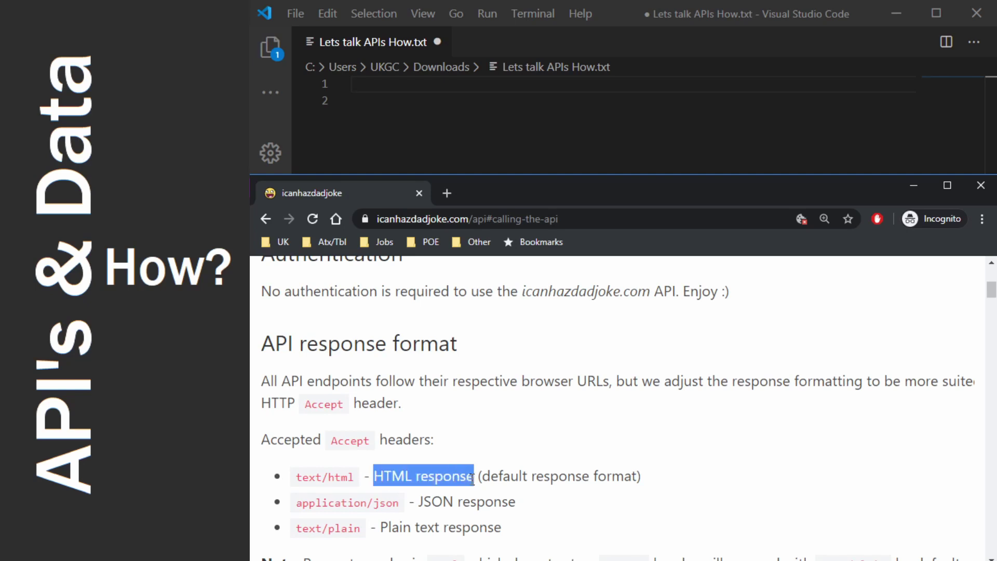
click(483, 504)
scroll(484, 501, down, 4)
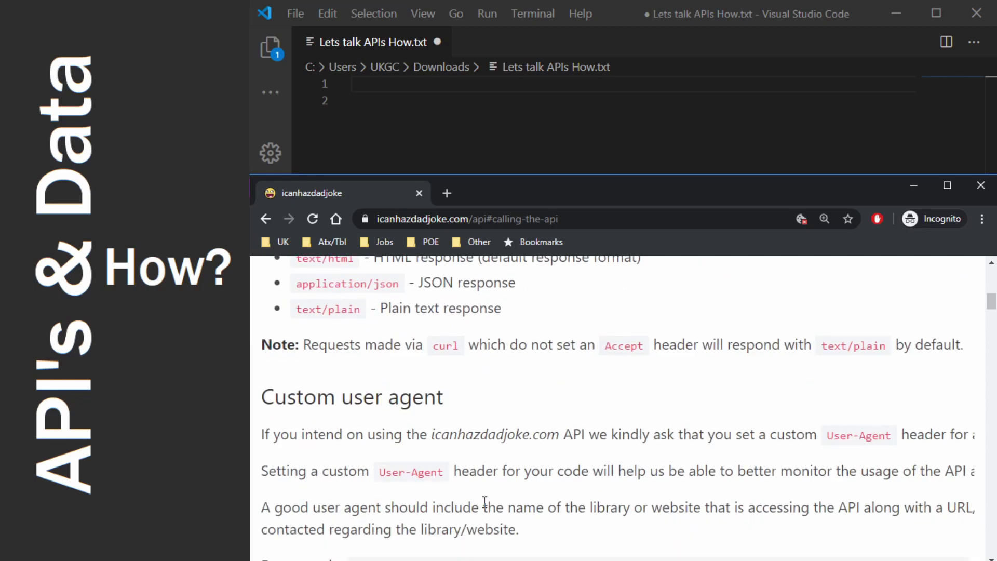
scroll(485, 502, down, 4)
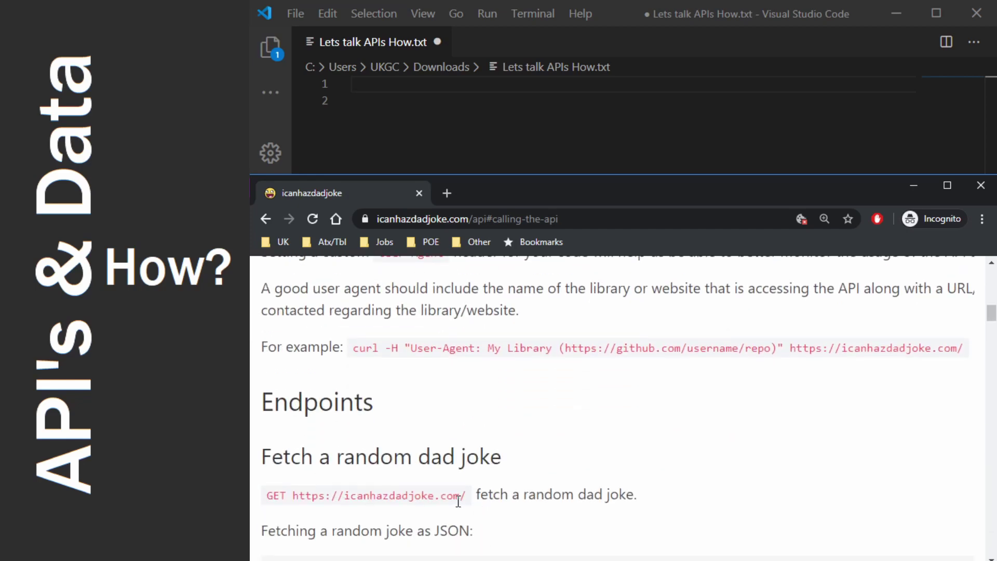
drag(466, 495, 294, 496)
key(ctrl+c)
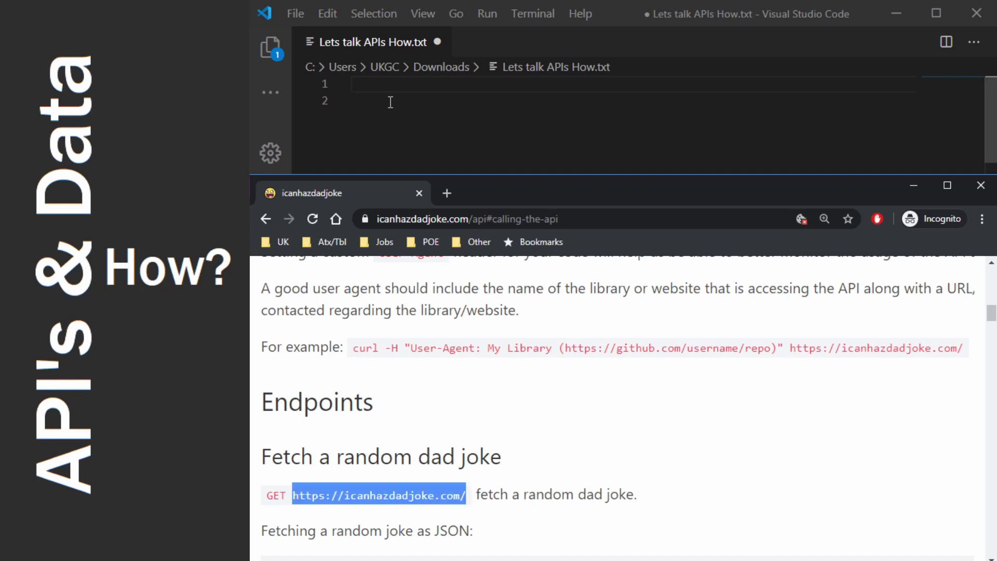
click(382, 84)
key(ctrl+v)
scroll(431, 390, down, 5)
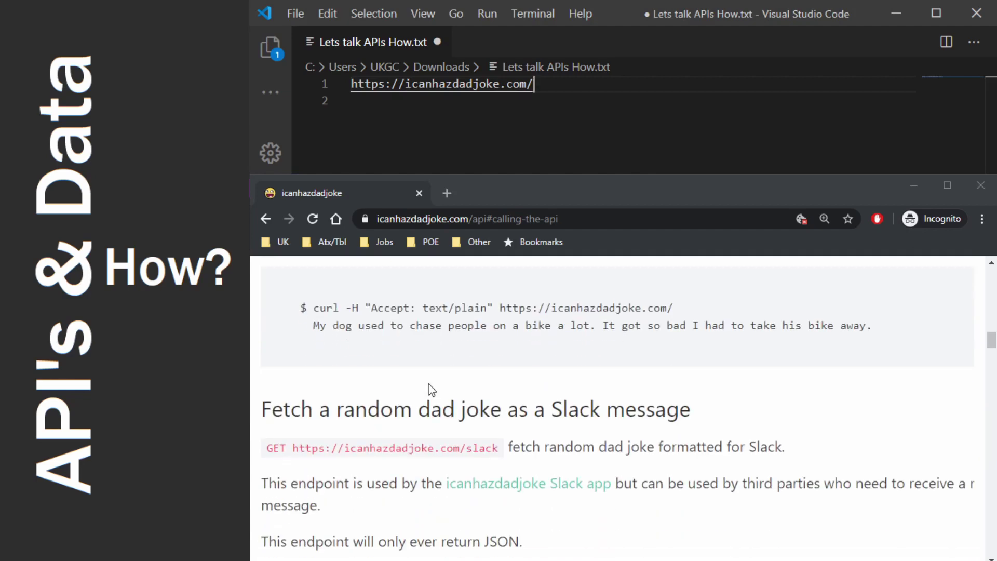
scroll(431, 389, down, 15)
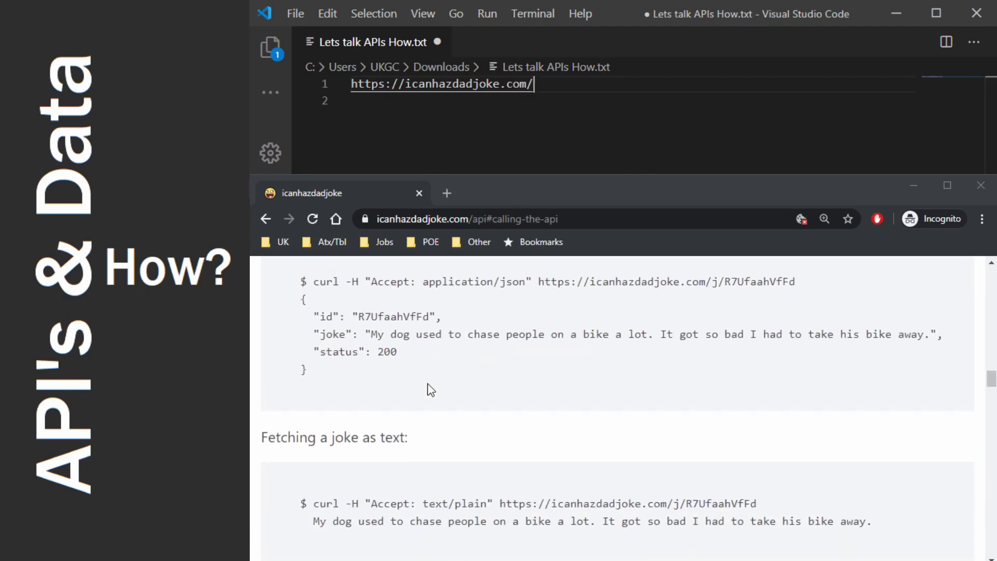
scroll(431, 389, down, 8)
scroll(430, 400, down, 4)
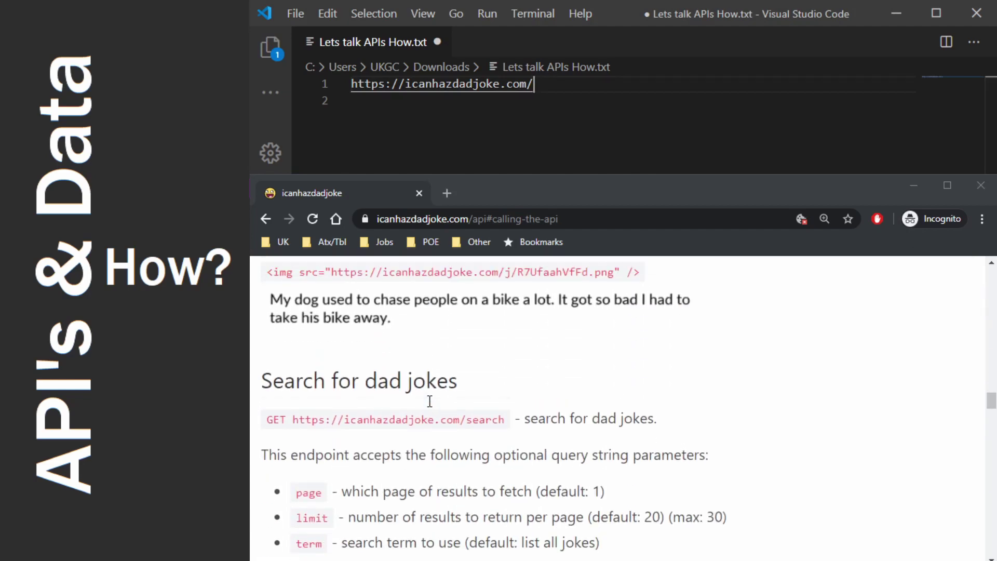
scroll(430, 401, up, 3)
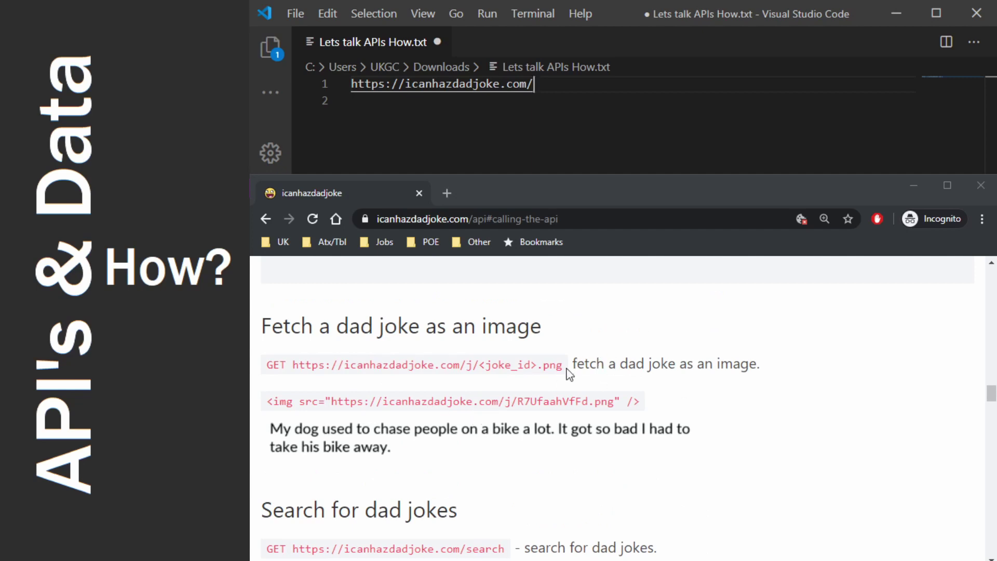
Step: Copy the /j/<joke_id>.png image endpoint onto line 2 and start a new line 3
drag(564, 365, 293, 365)
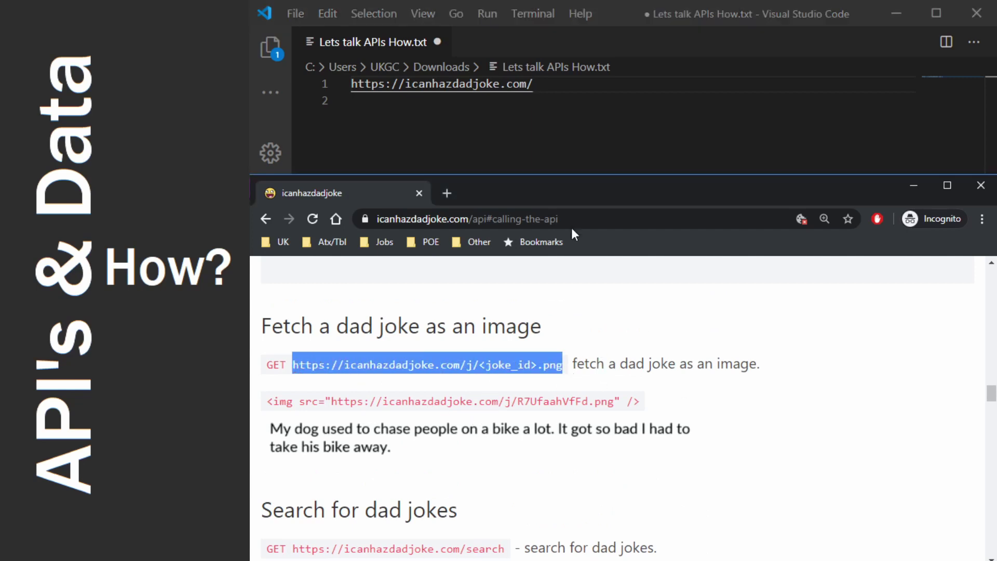
key(ctrl+c)
click(373, 101)
key(ctrl+v)
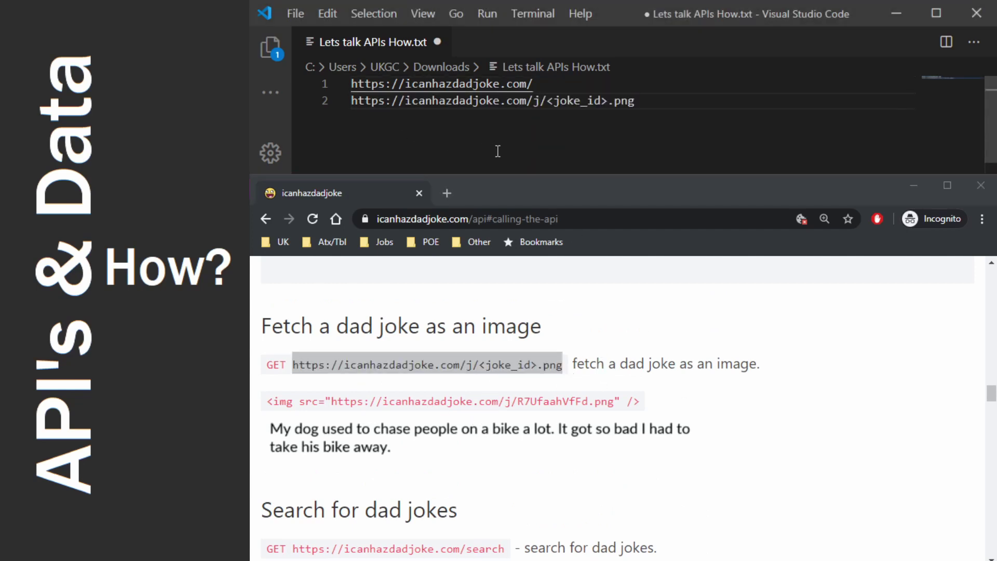
key(Return)
scroll(578, 351, down, 5)
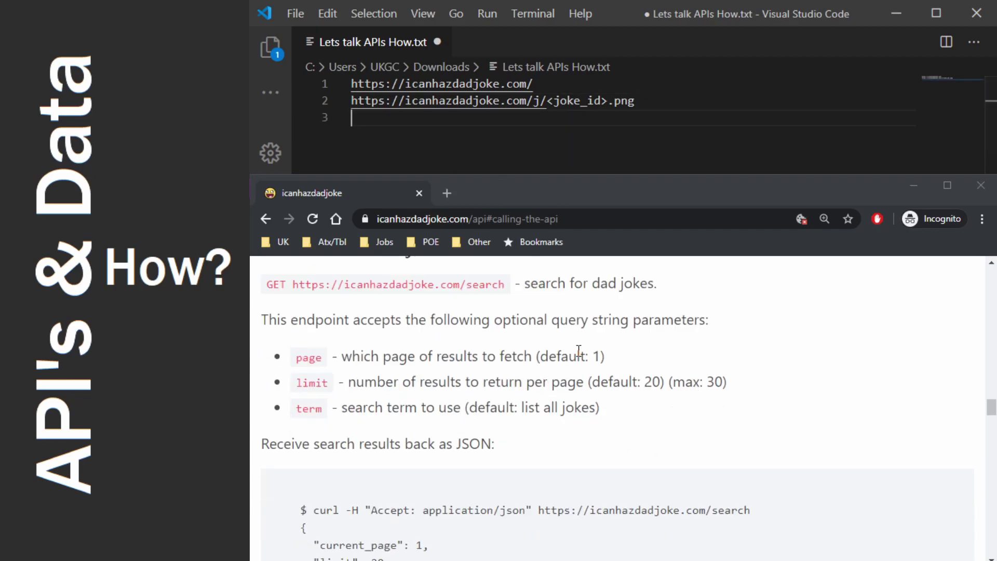
scroll(579, 351, up, 2)
drag(507, 333, 293, 343)
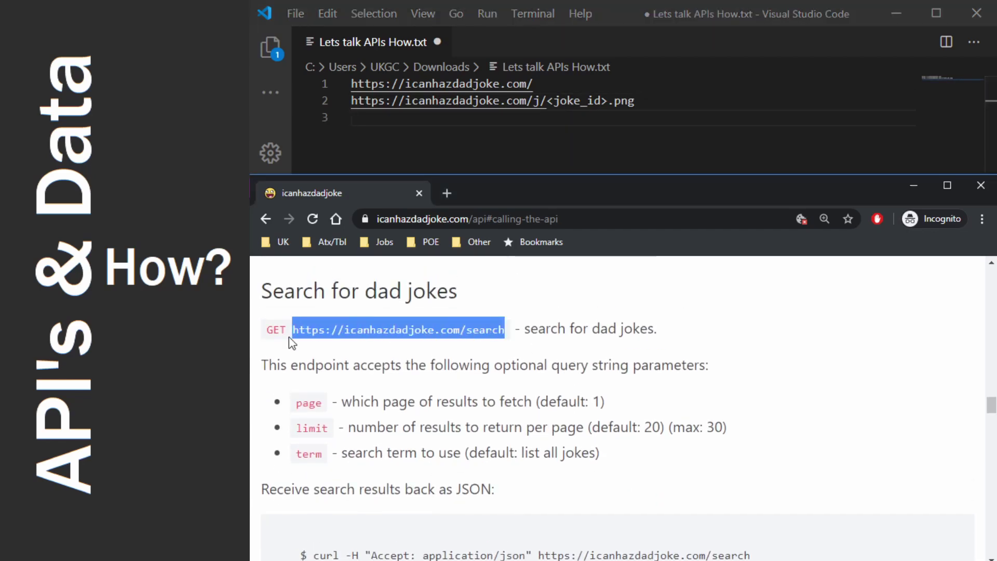
click(370, 118)
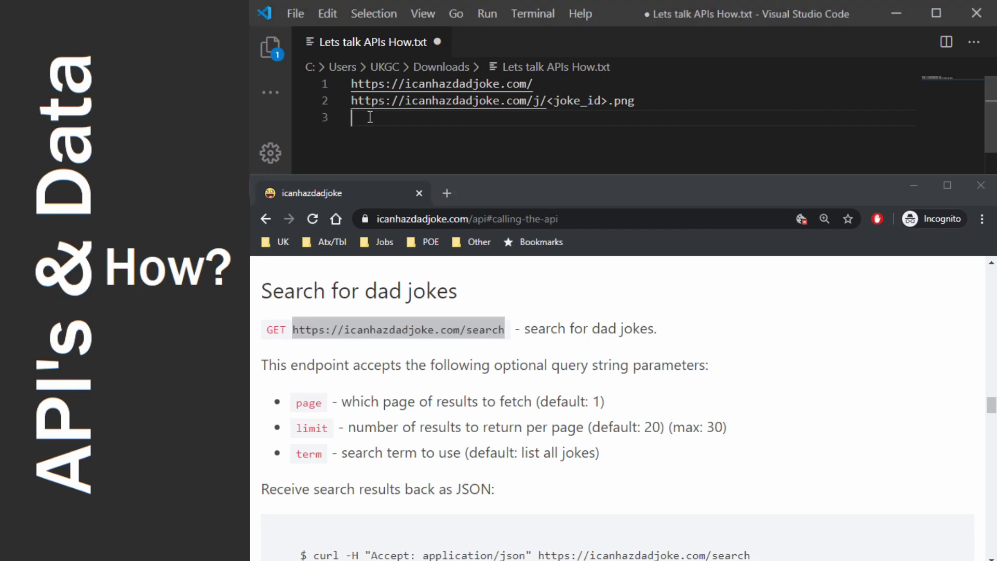
key(ctrl+v)
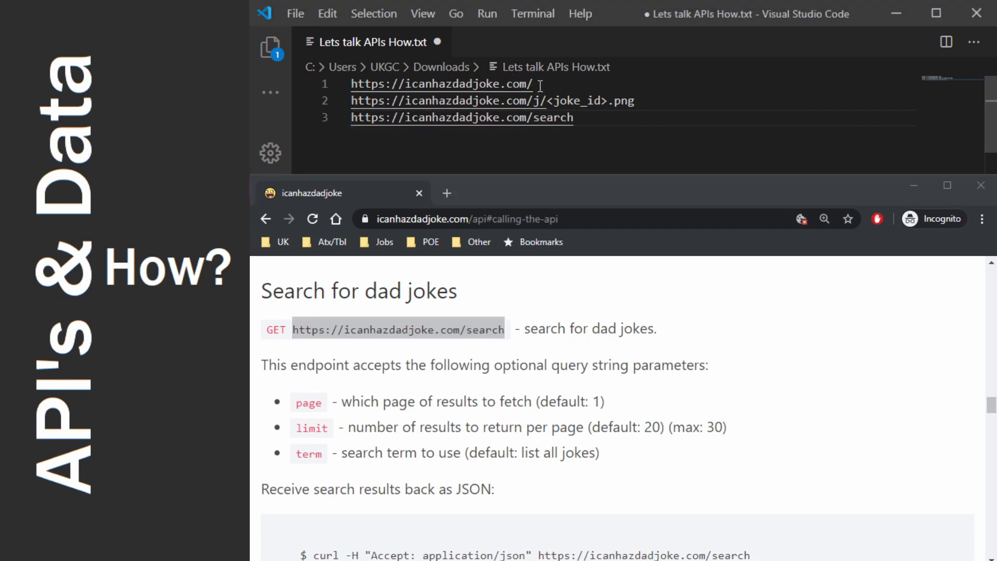
drag(541, 85, 340, 98)
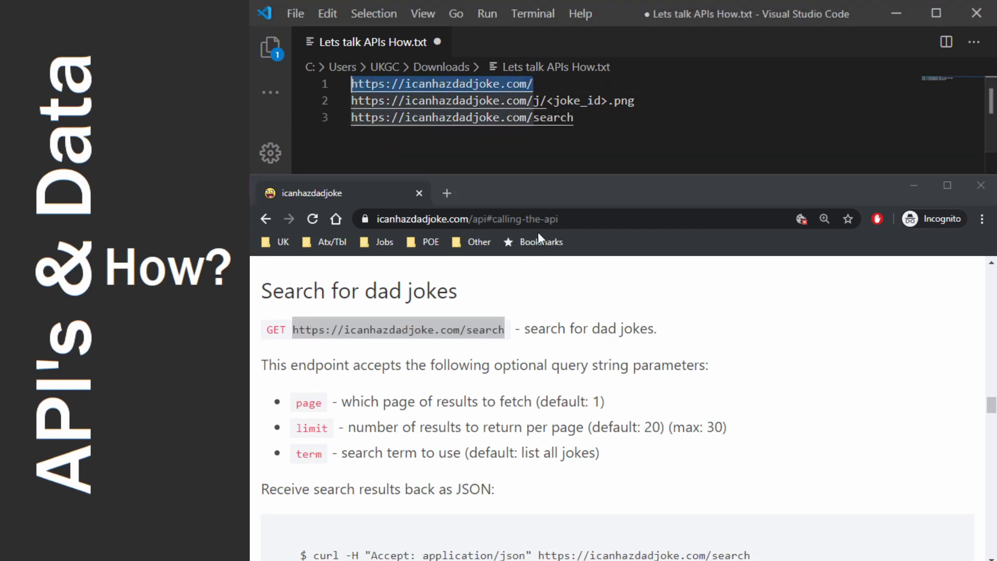
Step: Load the icanhazdadjoke home page by pasting the base URL into the address bar
click(579, 219)
key(ctrl+v)
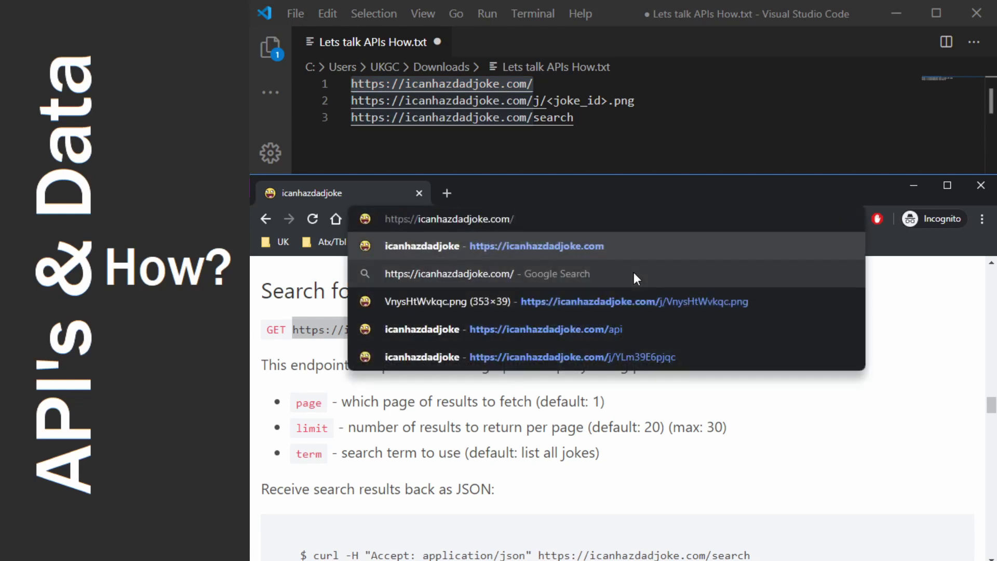
key(Return)
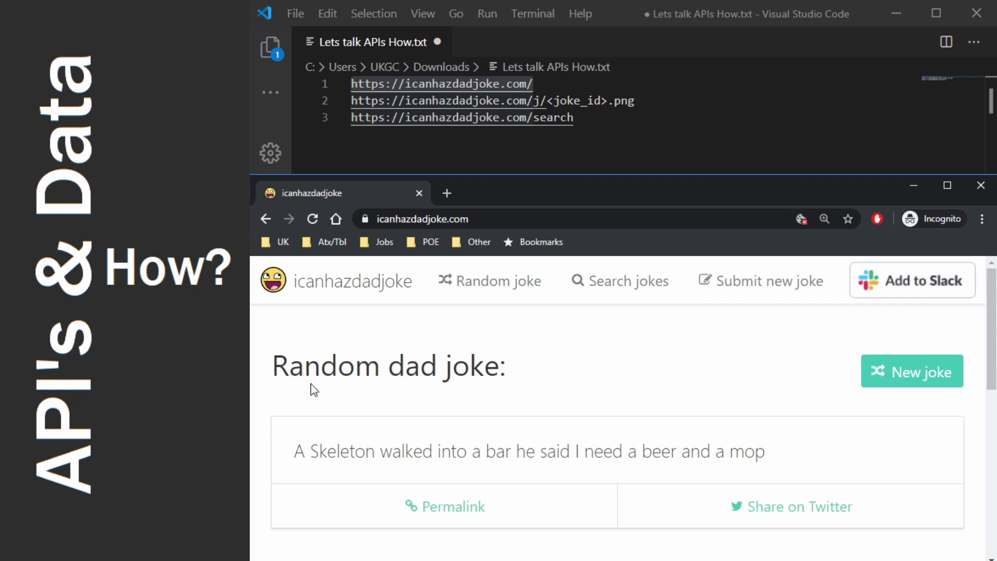
Step: Reload for a new random joke and open the dwarf joke's permalink, icanhazdadjoke.com/j/8U8EdpWnOuc
click(504, 219)
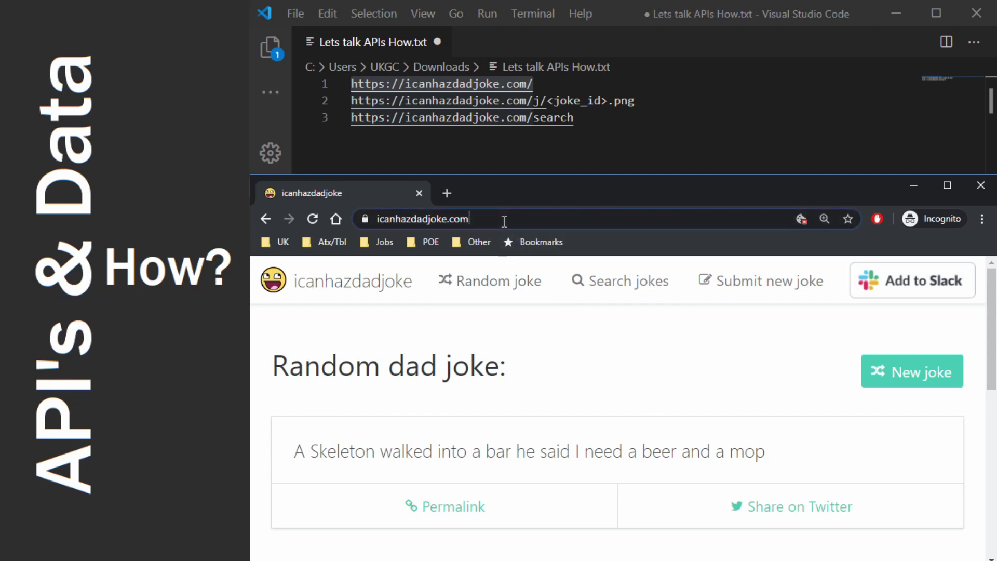
click(504, 221)
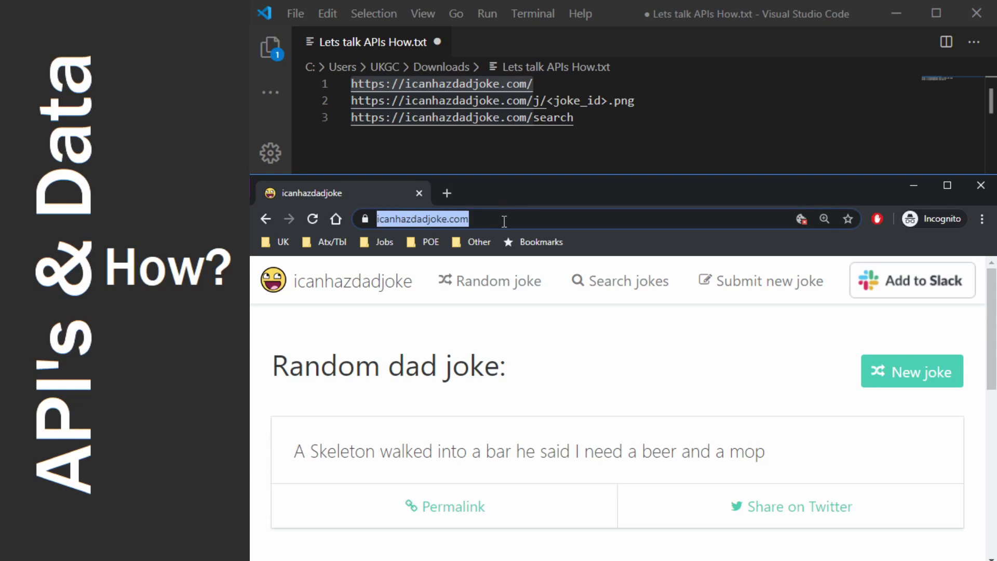
key(Return)
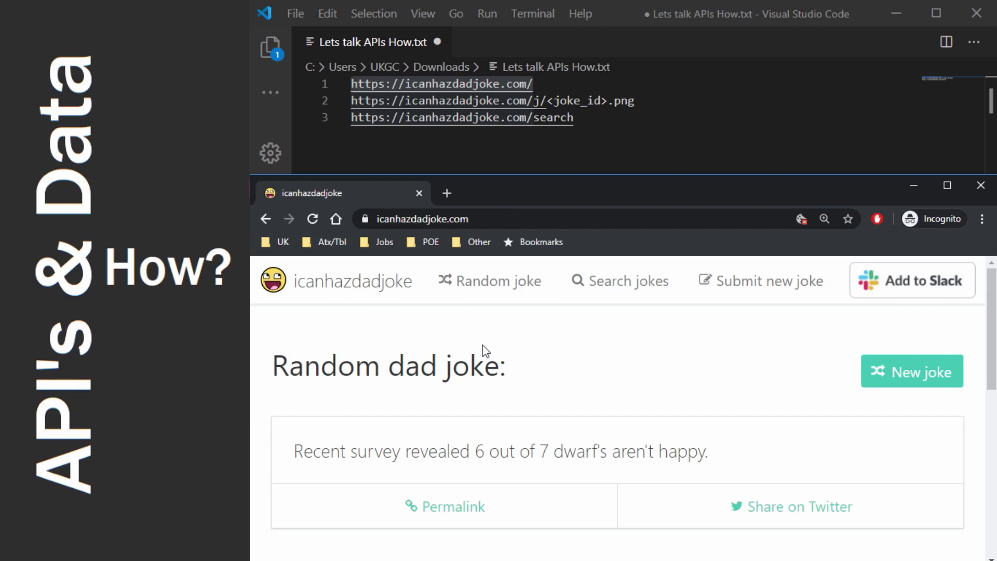
click(438, 513)
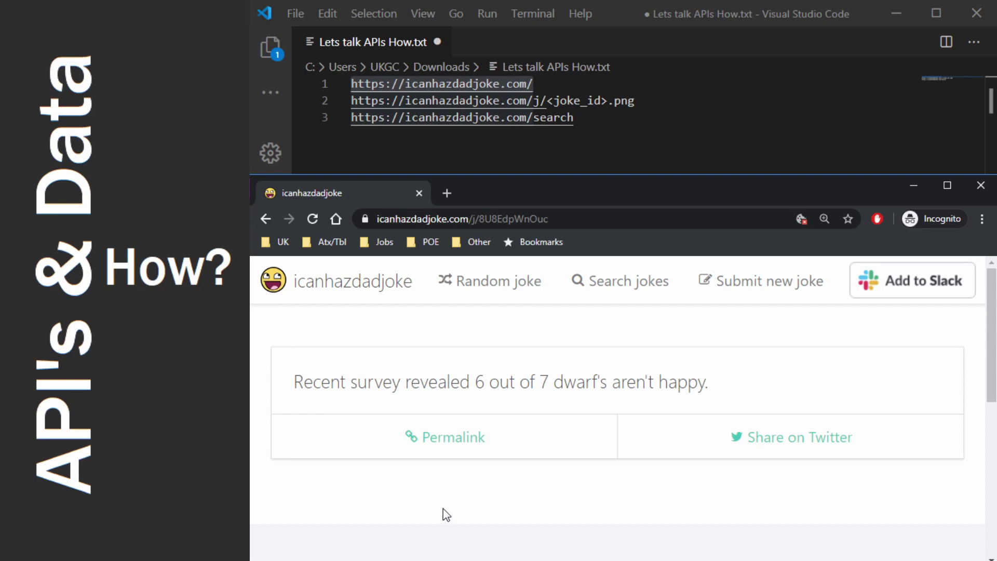
click(564, 219)
Step: Append .png to the 8U8EdpWnOuc permalink and download the joke image as 8U8EdpWnOuc.png
drag(564, 219, 479, 219)
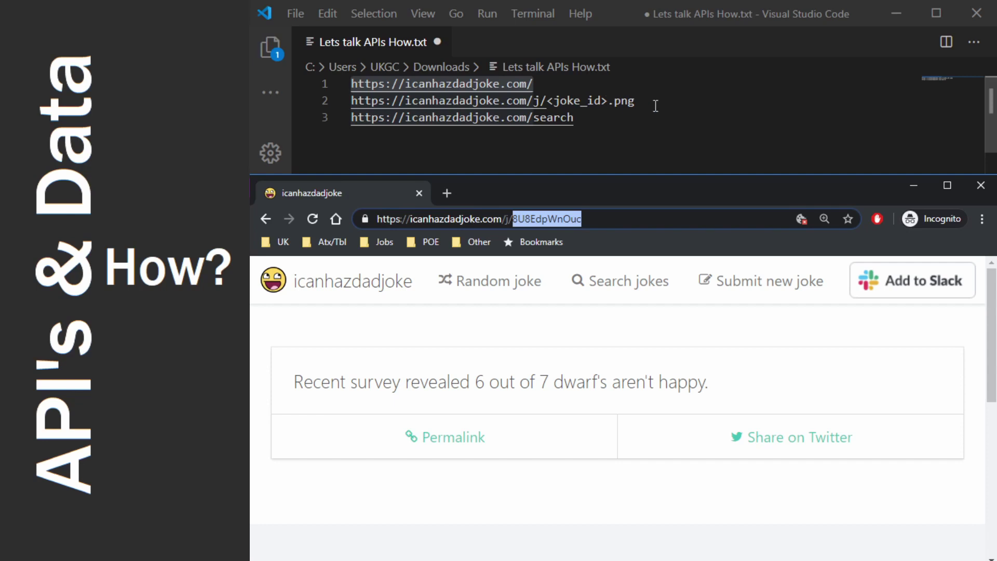
drag(652, 100, 349, 102)
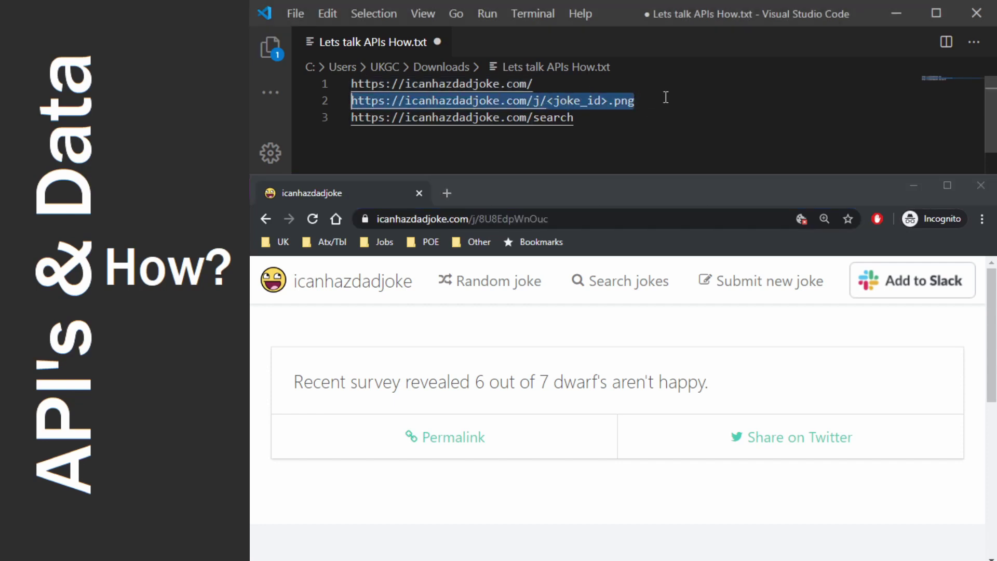
click(618, 221)
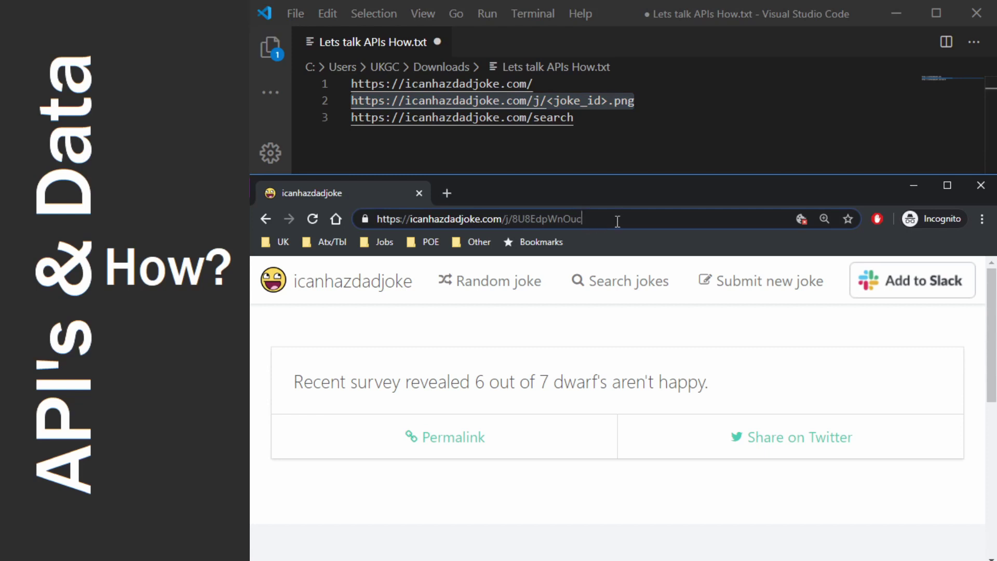
text(.png)
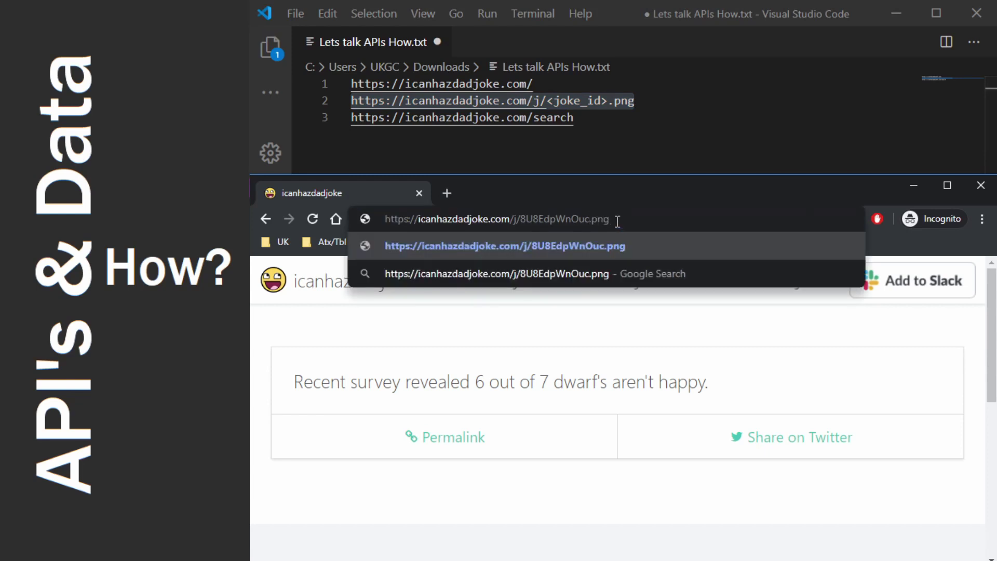
key(Return)
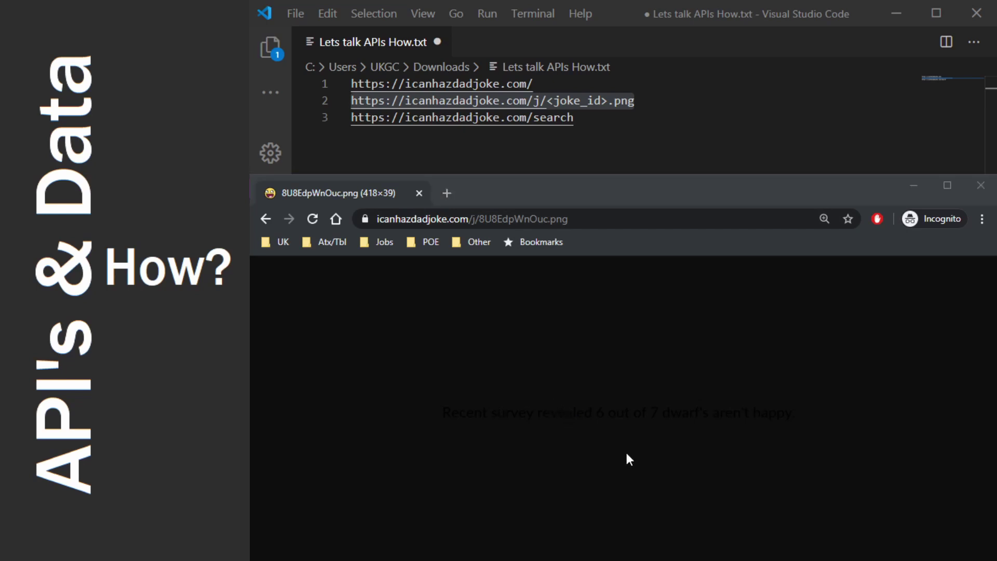
key(Return)
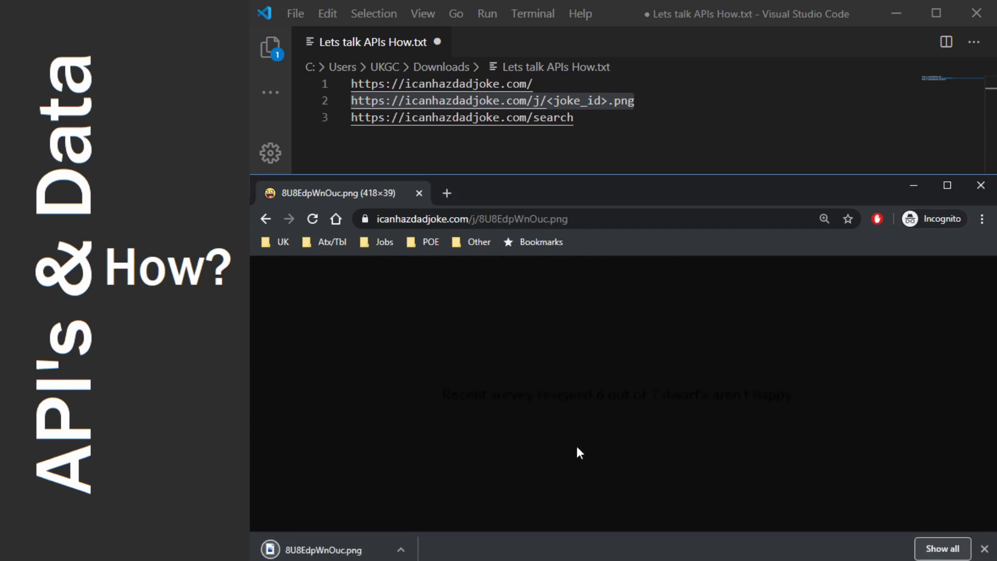
click(990, 106)
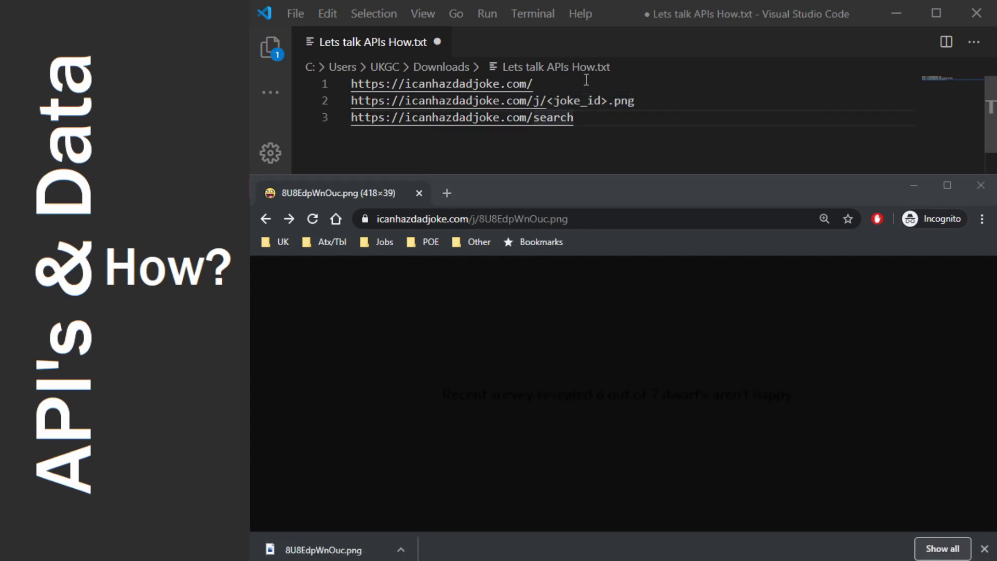
Step: Load icanhazdadjoke.com/search?term=cat using the line-3 URL, then close the download notice
click(592, 118)
drag(592, 118, 350, 118)
key(ctrl+c)
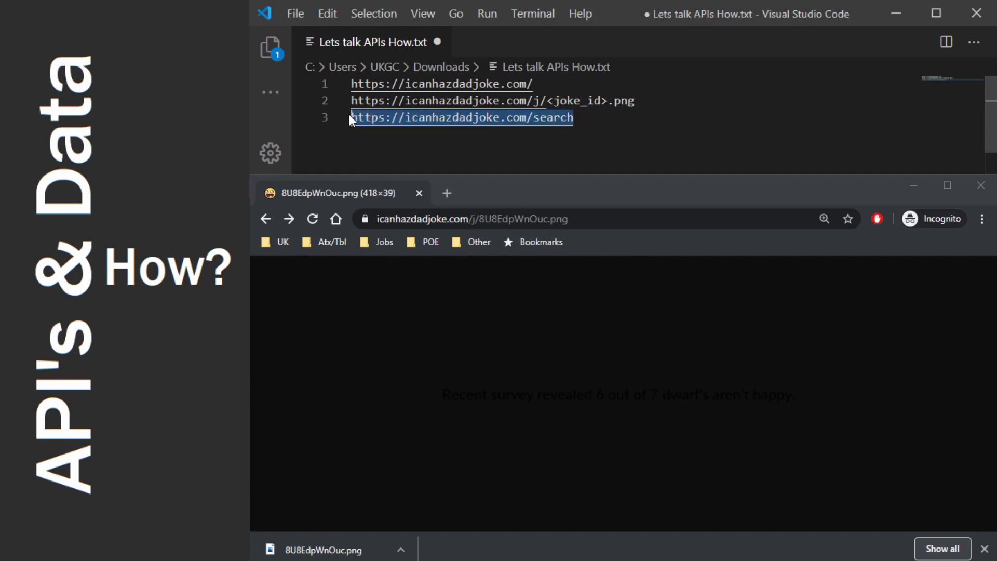
drag(575, 219, 347, 218)
key(ctrl+v)
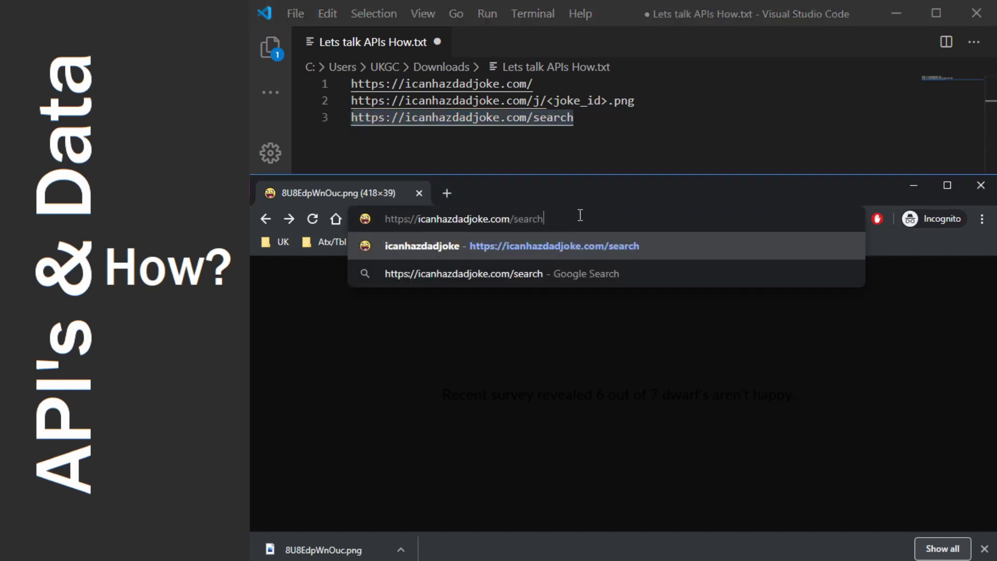
text(?term)
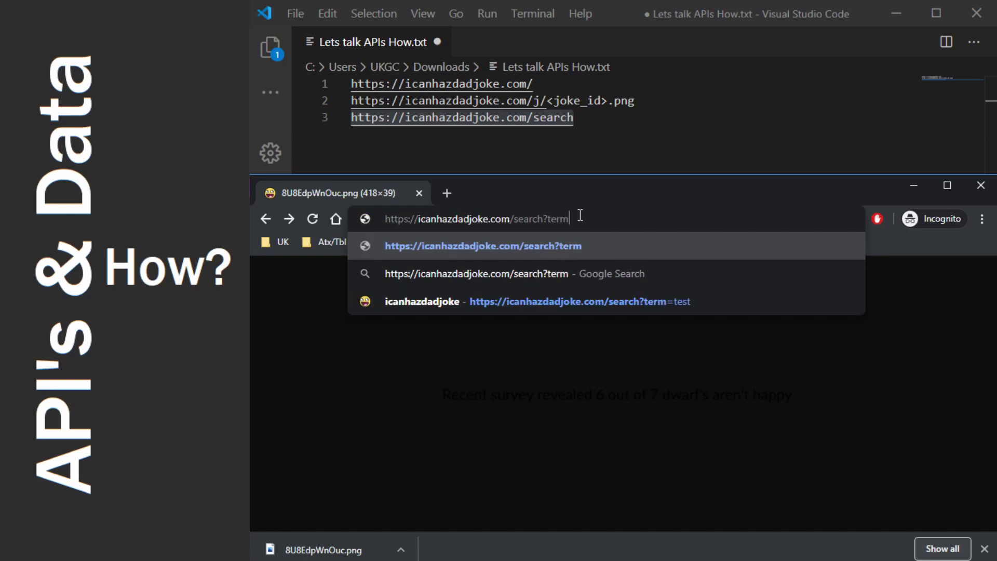
text(=cat)
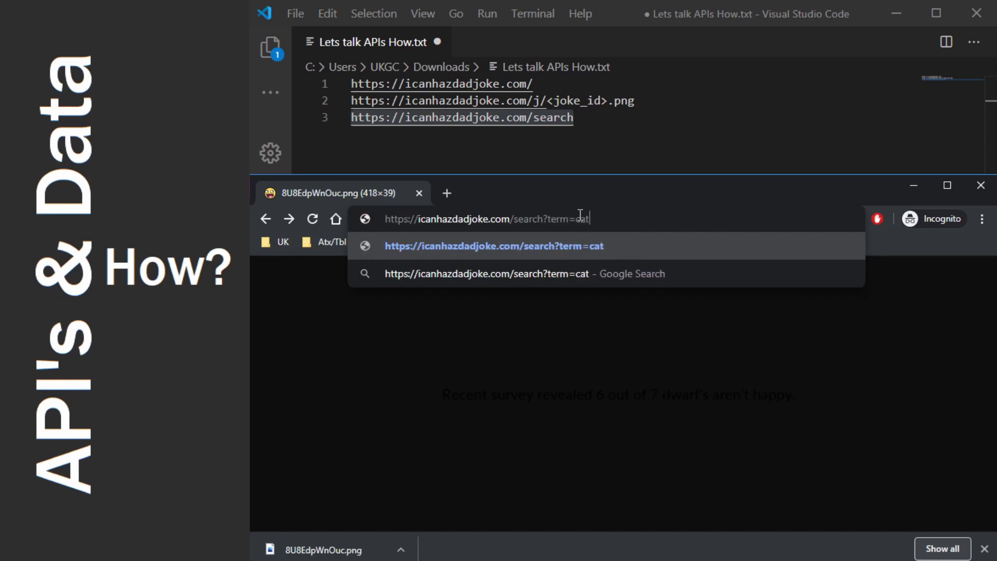
key(Return)
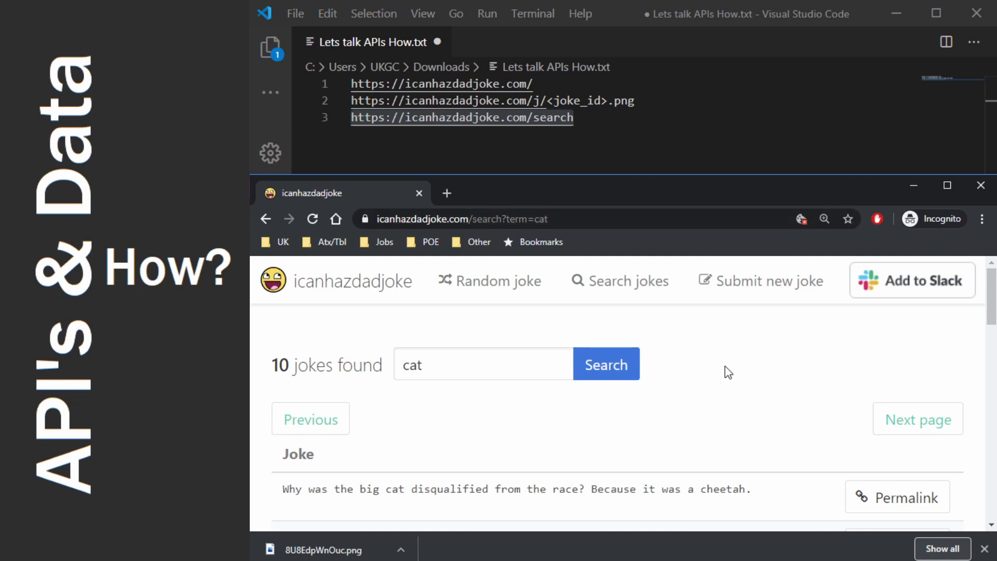
click(984, 549)
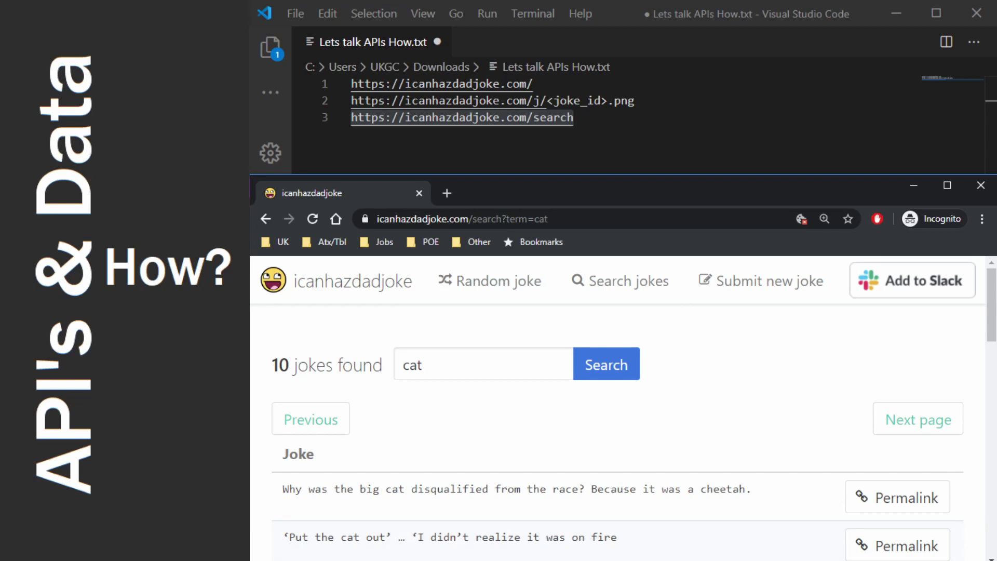